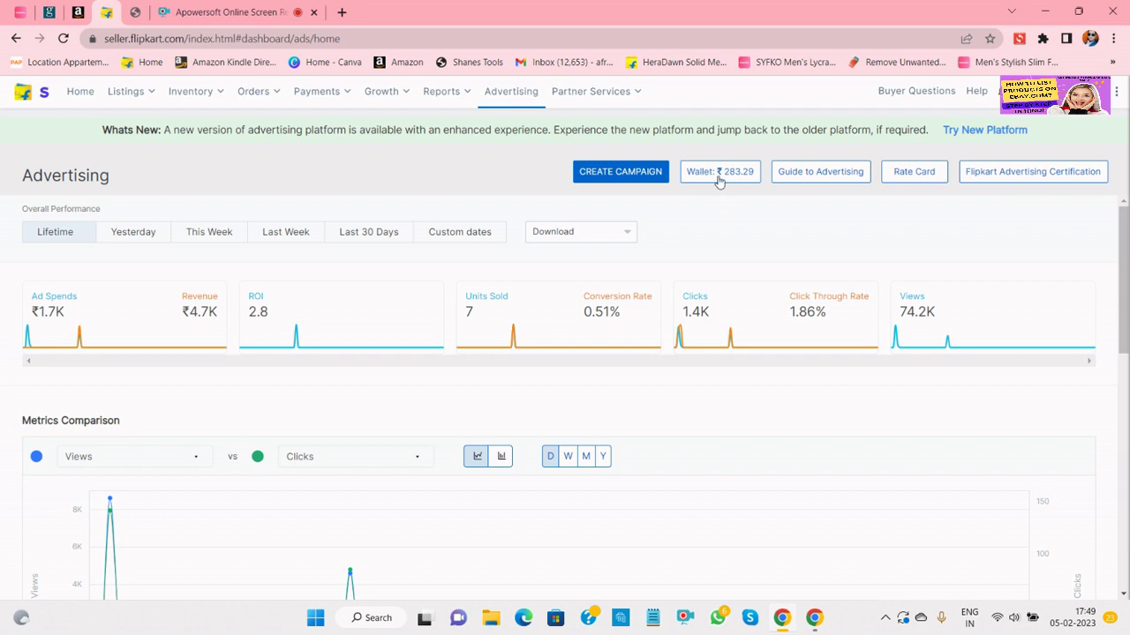
Step: Open the advertising wallet to check its balance and transaction history, and return to the advertising overview
{"action": "left_click", "coordinate": [720, 176]}
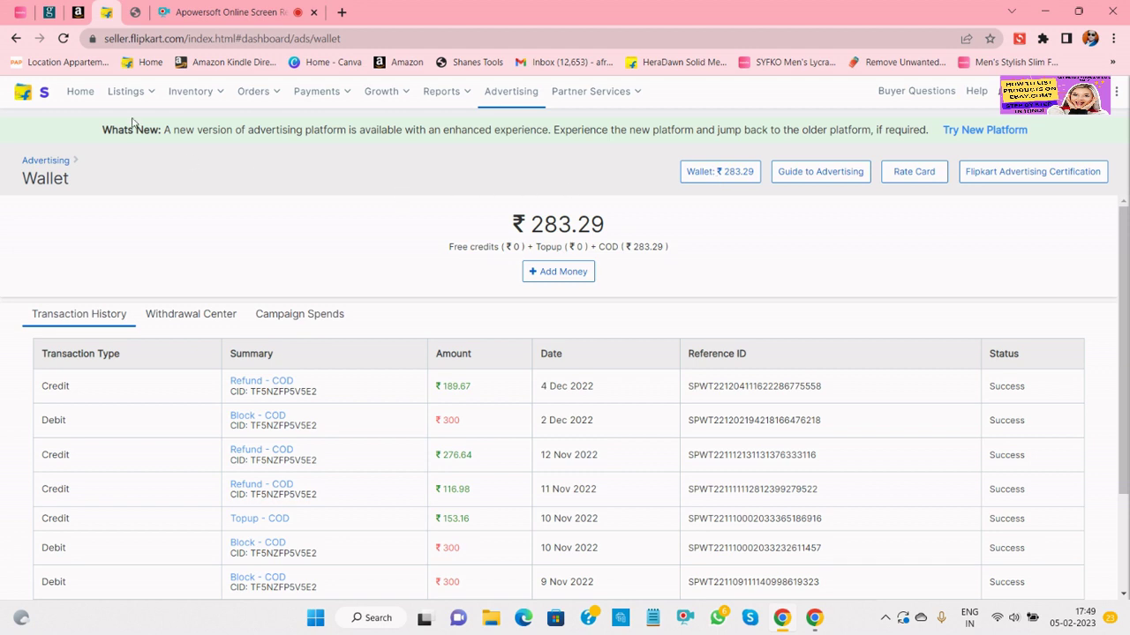
{"action": "left_click", "coordinate": [16, 38]}
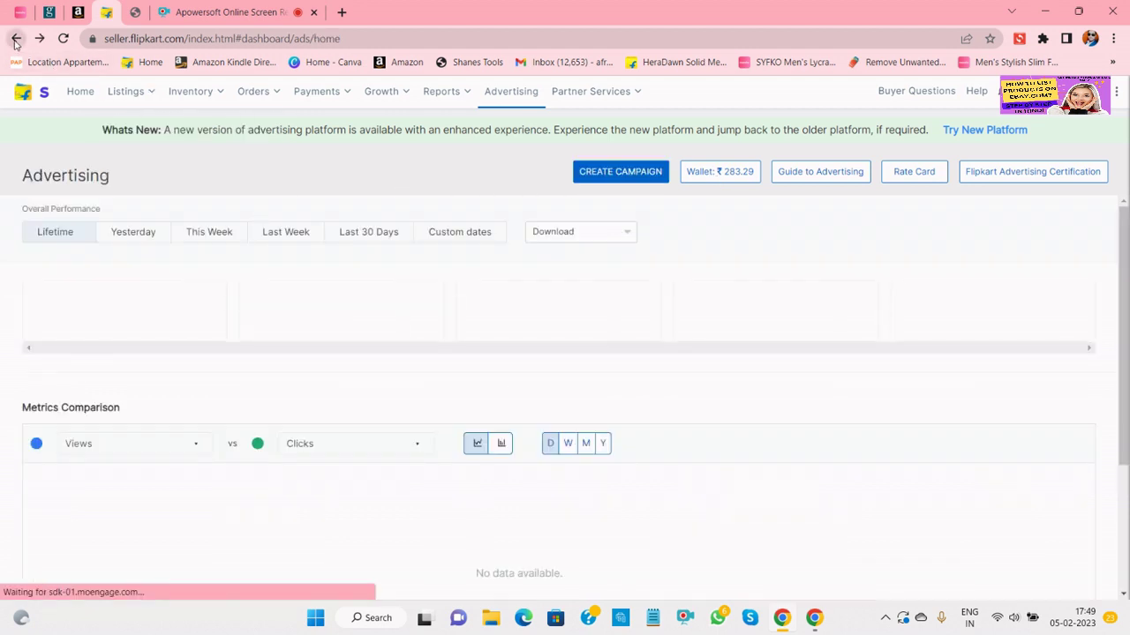
Step: Create a new advertising campaign and name it ABOK.INTRACKPANT
{"action": "left_click", "coordinate": [622, 173]}
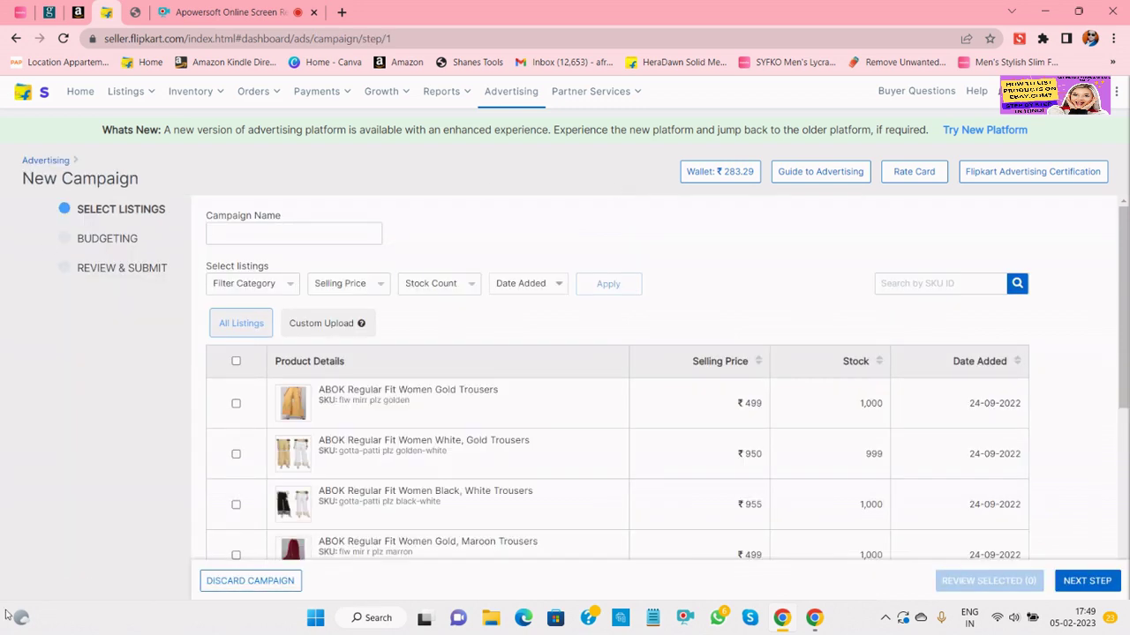
{"action": "left_click", "coordinate": [308, 234]}
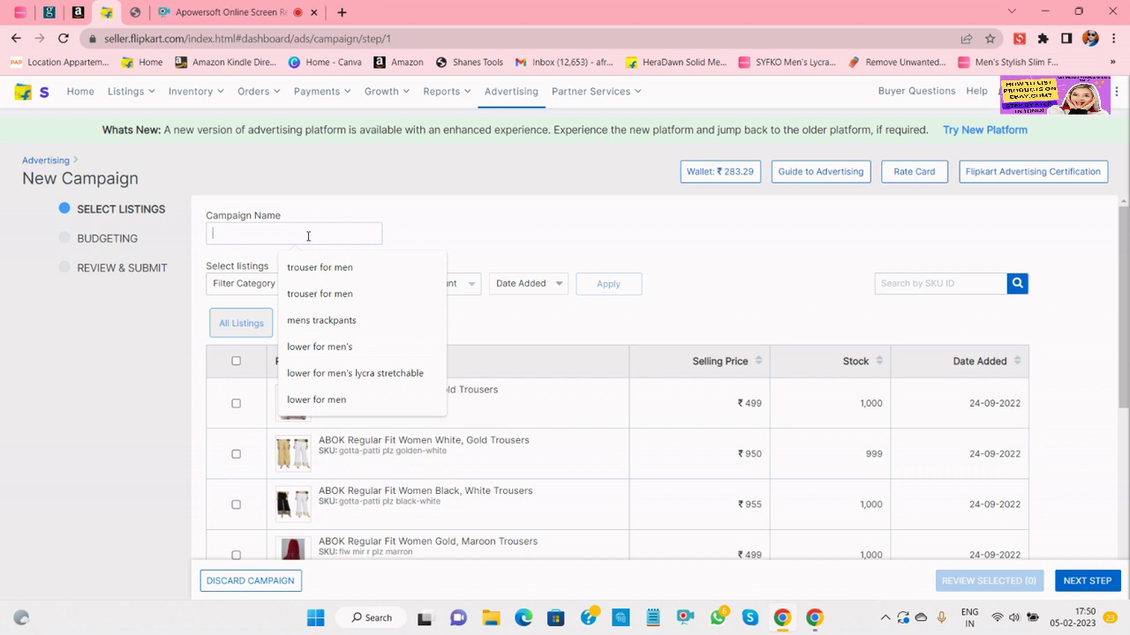
{"action": "type", "text": "ABOK"}
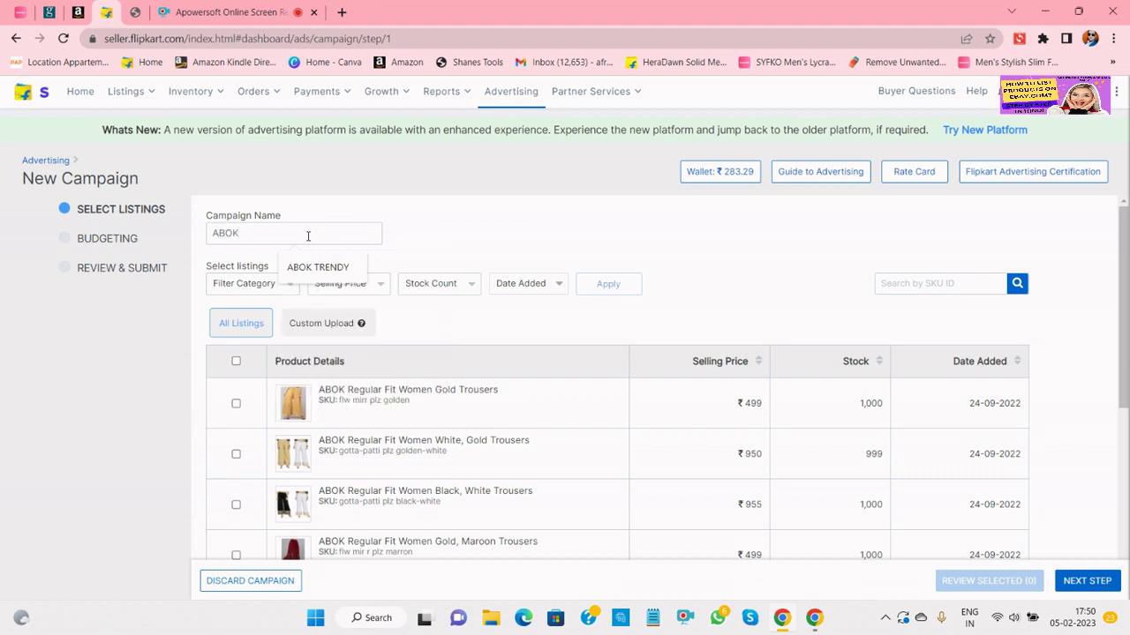
{"action": "type", "text": ".IN"}
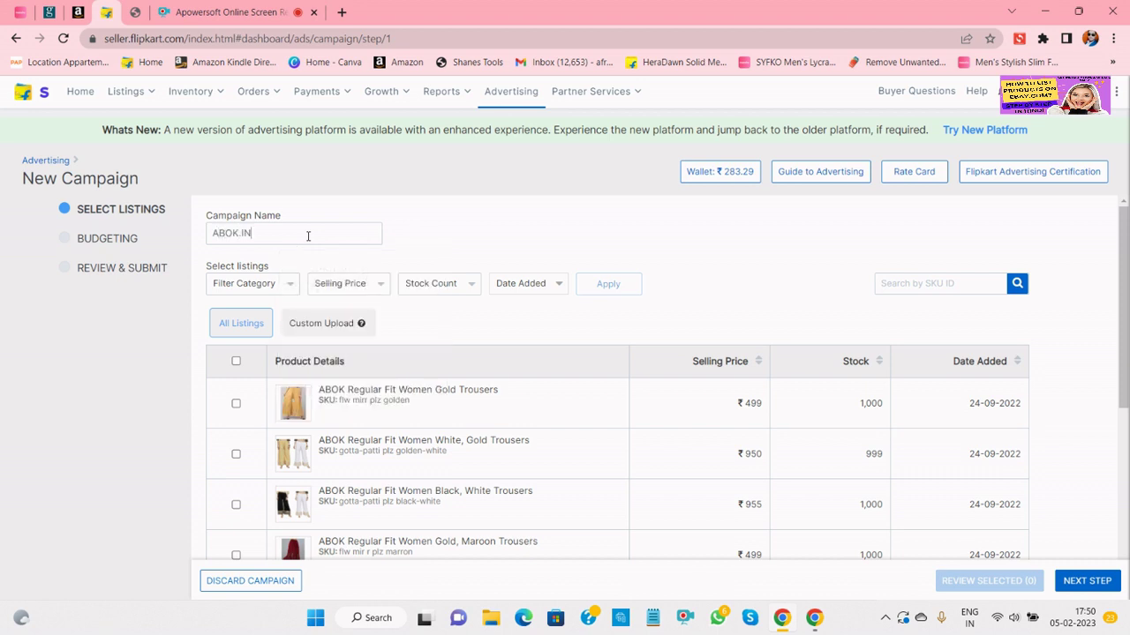
{"action": "type", "text": "TRACKPANT"}
Step: Go to page 20 of the listings and select the men's track pants with SKU ZERO BLUE -LIGHT GREY XL
{"action": "scroll", "coordinate": [344, 328], "scroll_direction": "down", "scroll_amount": 2}
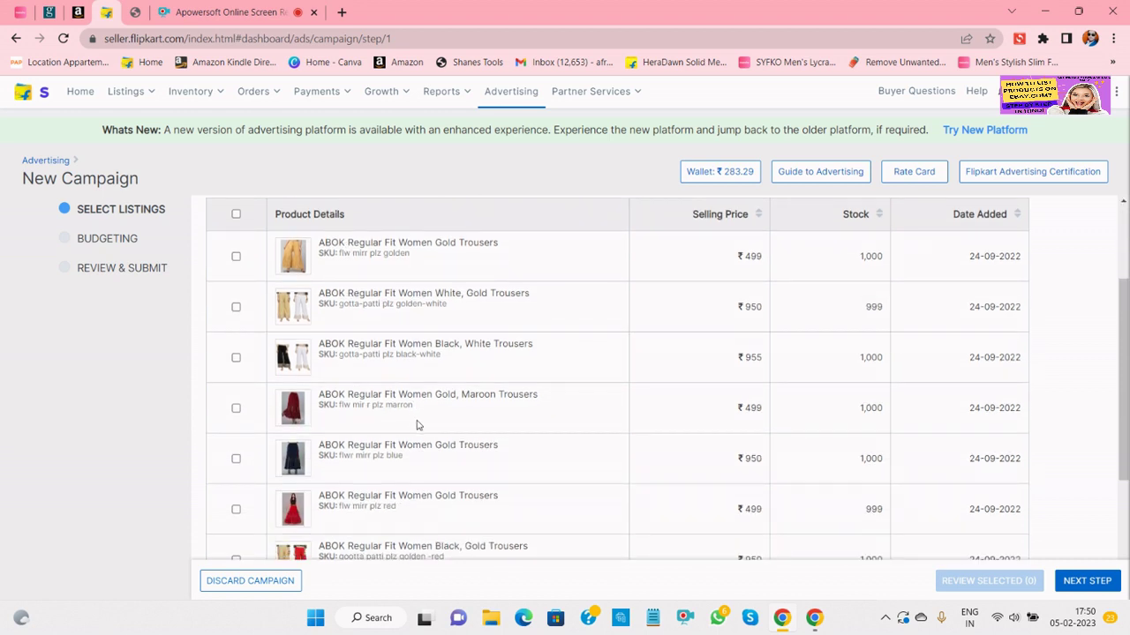
{"action": "scroll", "coordinate": [1089, 345], "scroll_direction": "down", "scroll_amount": 3}
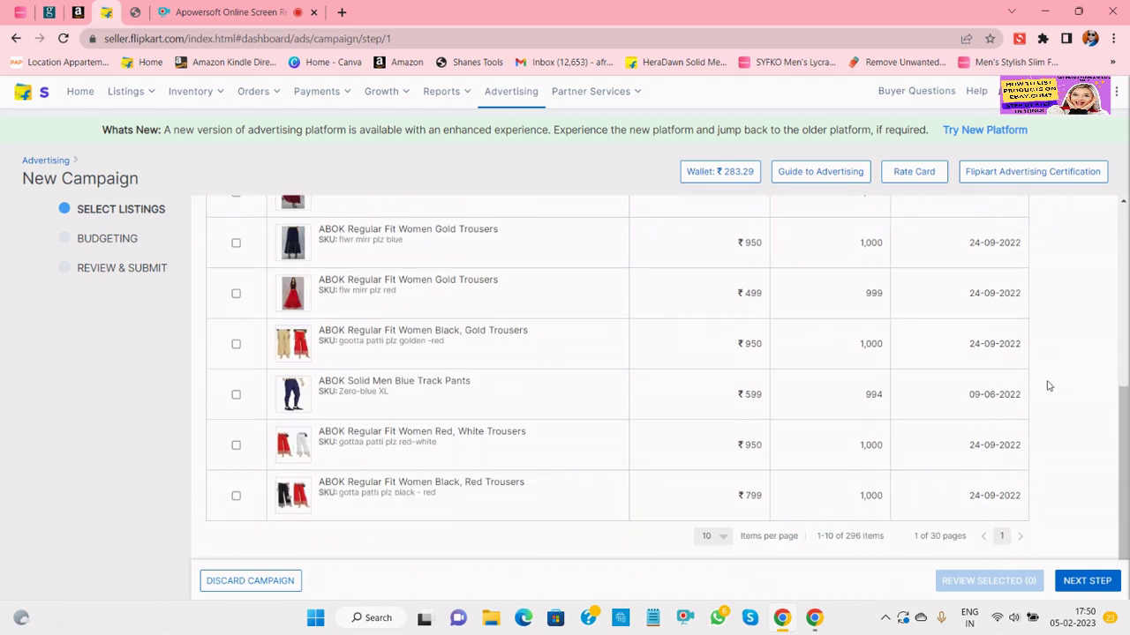
{"action": "left_click", "coordinate": [1005, 538]}
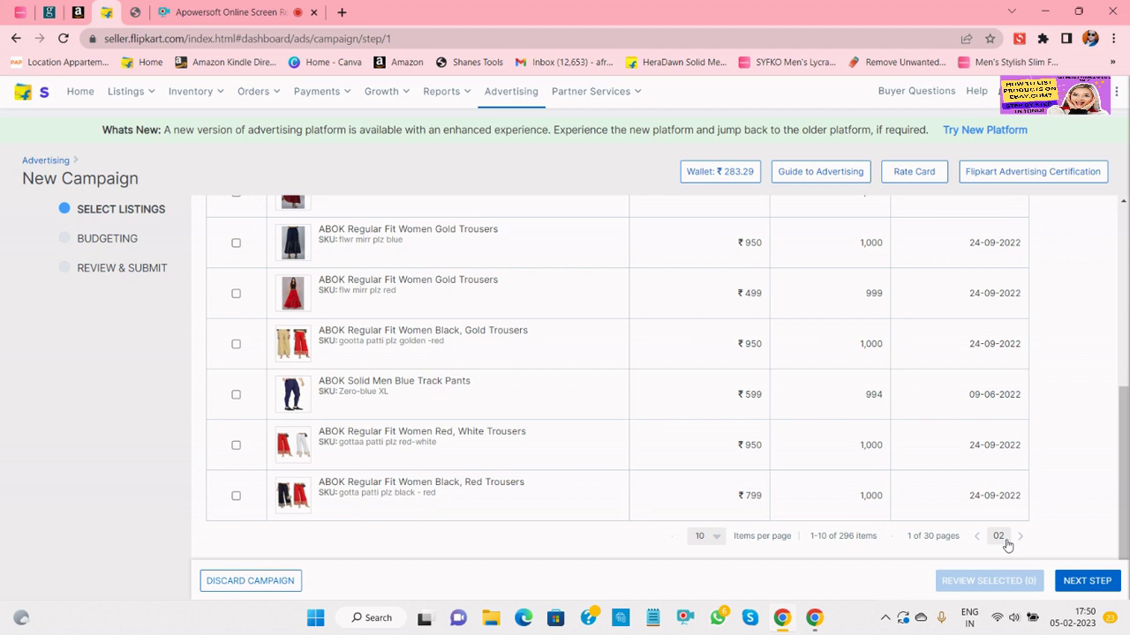
{"action": "type", "text": "0"}
{"action": "key", "text": "Return"}
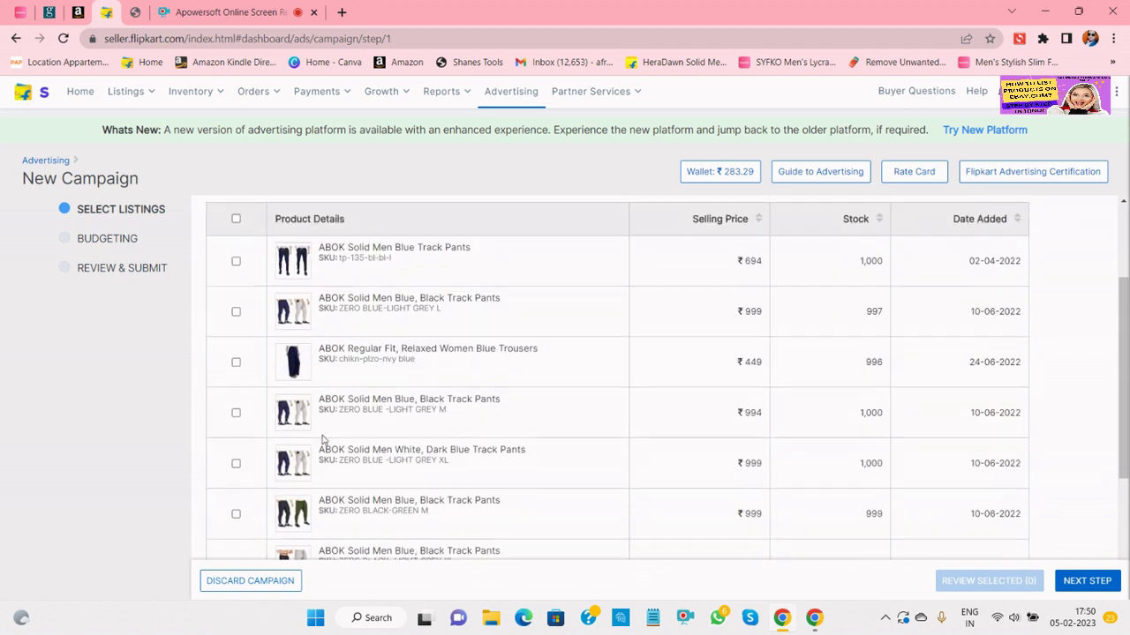
{"action": "scroll", "coordinate": [342, 457], "scroll_direction": "down", "scroll_amount": 1}
{"action": "scroll", "coordinate": [343, 457], "scroll_direction": "down", "scroll_amount": 3}
{"action": "scroll", "coordinate": [344, 459], "scroll_direction": "up", "scroll_amount": 5}
{"action": "left_click", "coordinate": [236, 464]}
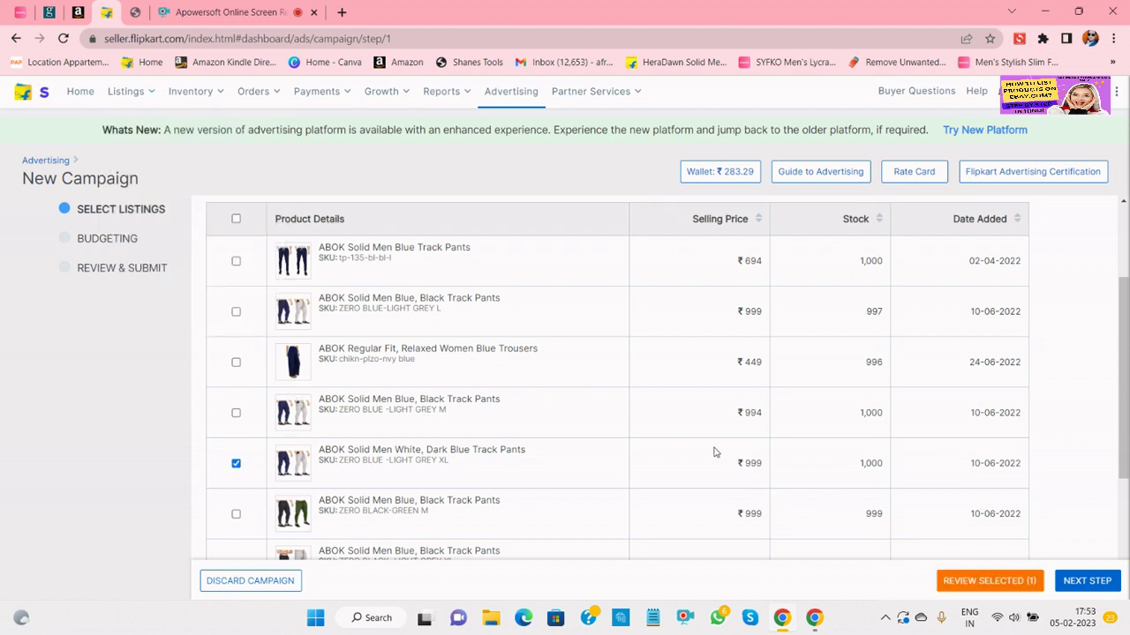
Step: Check the remaining listings and the campaign name, and continue to the budgeting stage
{"action": "scroll", "coordinate": [735, 468], "scroll_direction": "down", "scroll_amount": 3}
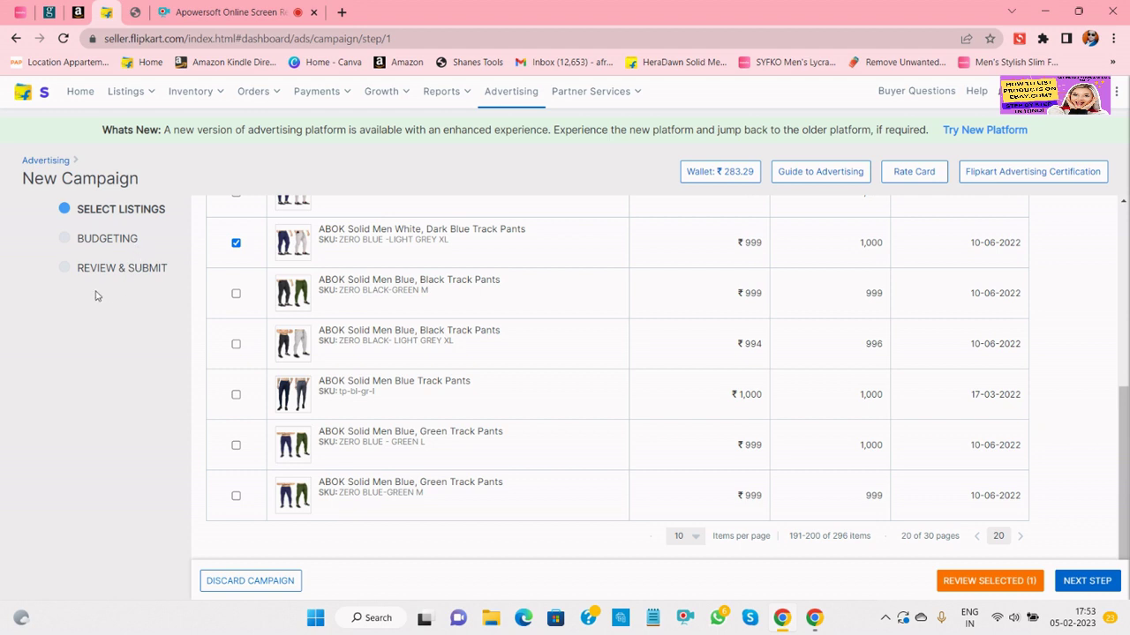
{"action": "scroll", "coordinate": [615, 400], "scroll_direction": "up", "scroll_amount": 5}
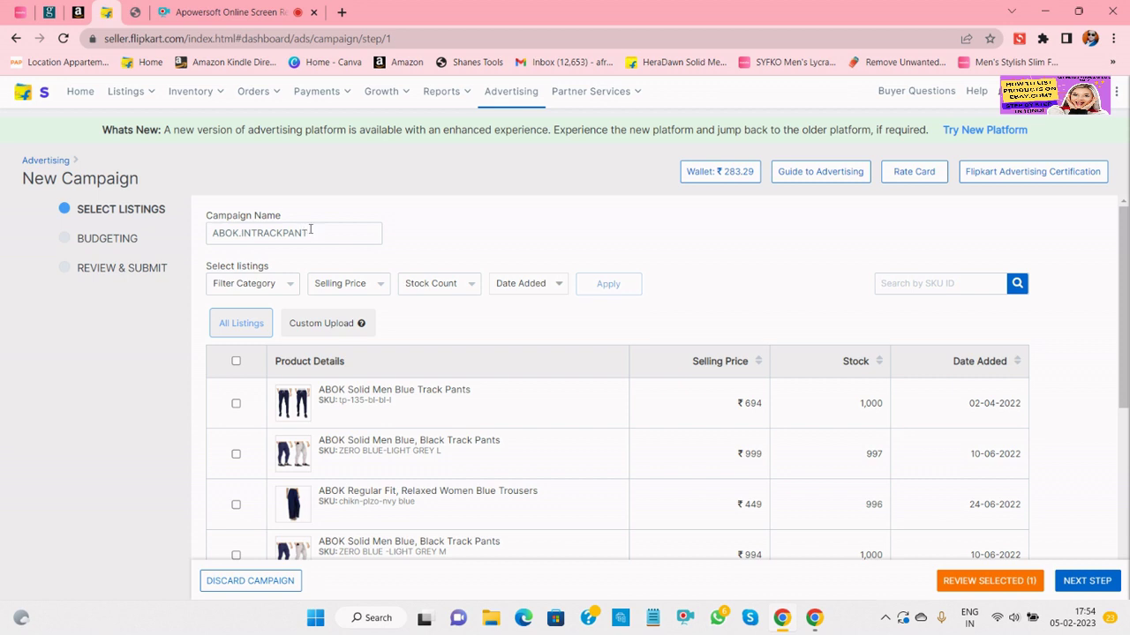
{"action": "double_click", "coordinate": [312, 231]}
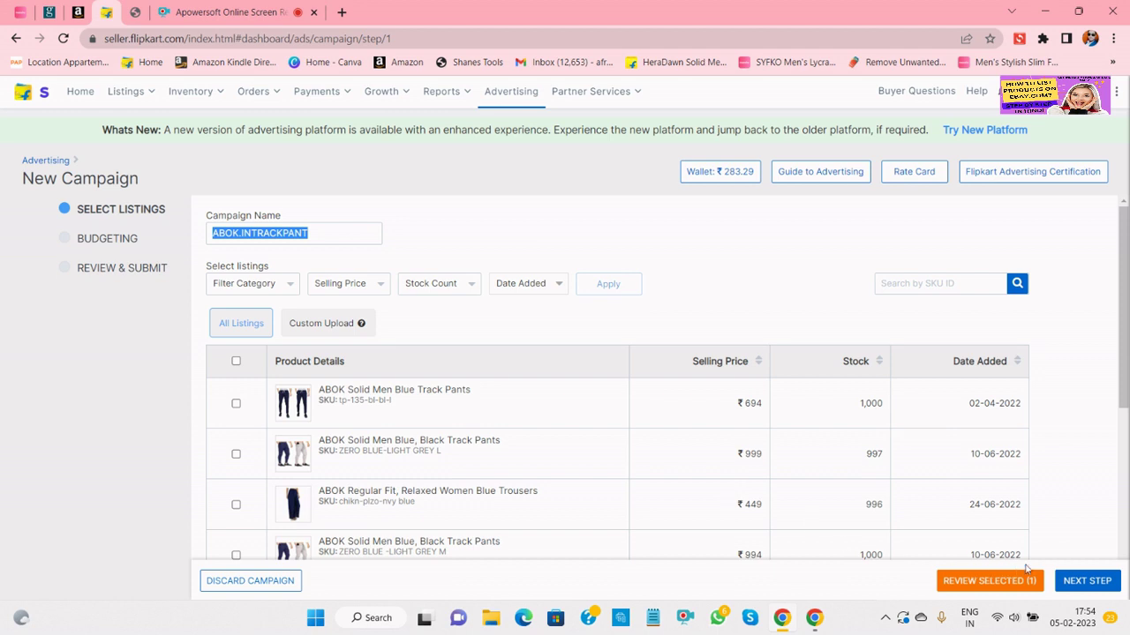
{"action": "left_click", "coordinate": [1066, 582]}
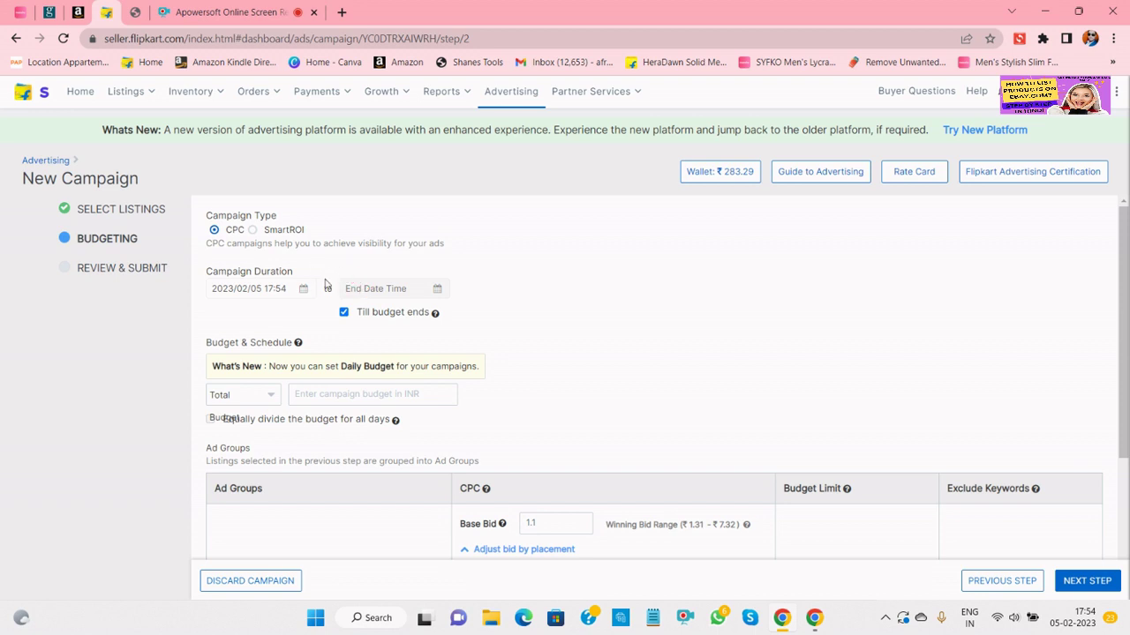
Step: Compare the settings of the SmartROI and CPC campaign types, ending with CPC selected
{"action": "scroll", "coordinate": [347, 294], "scroll_direction": "down", "scroll_amount": 3}
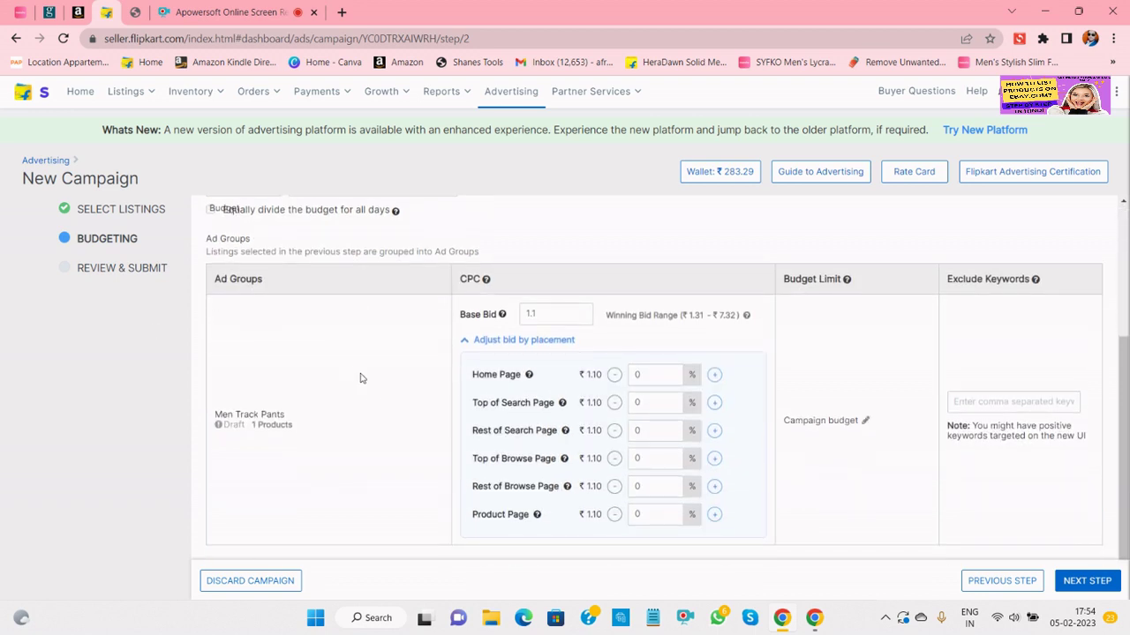
{"action": "scroll", "coordinate": [360, 388], "scroll_direction": "up", "scroll_amount": 2}
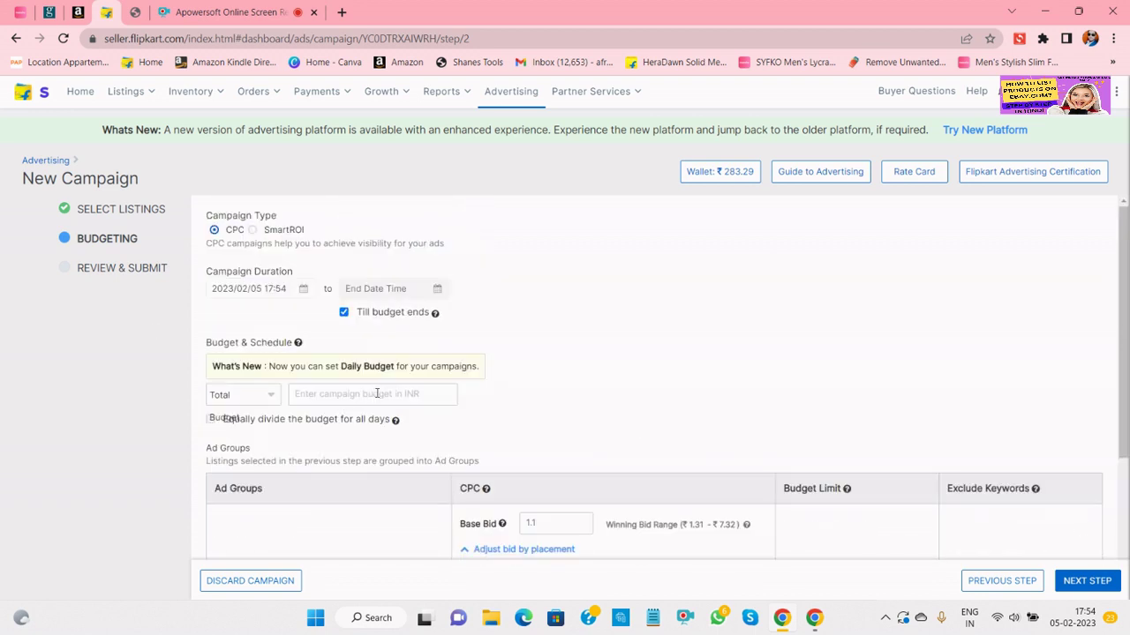
{"action": "left_click", "coordinate": [252, 231]}
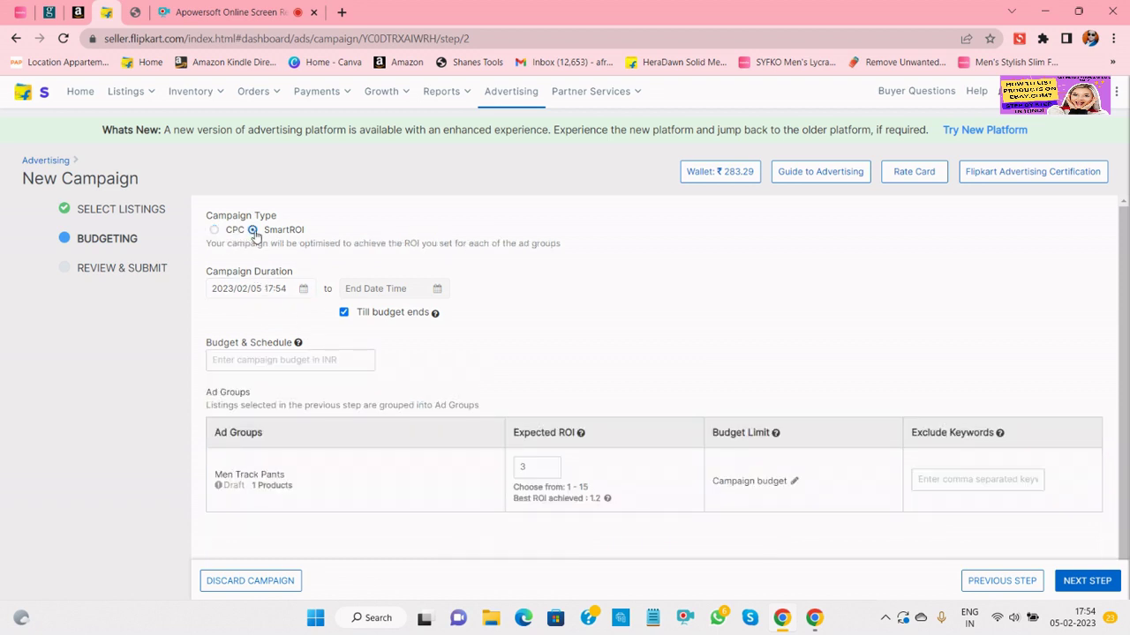
{"action": "scroll", "coordinate": [267, 263], "scroll_direction": "down", "scroll_amount": 1}
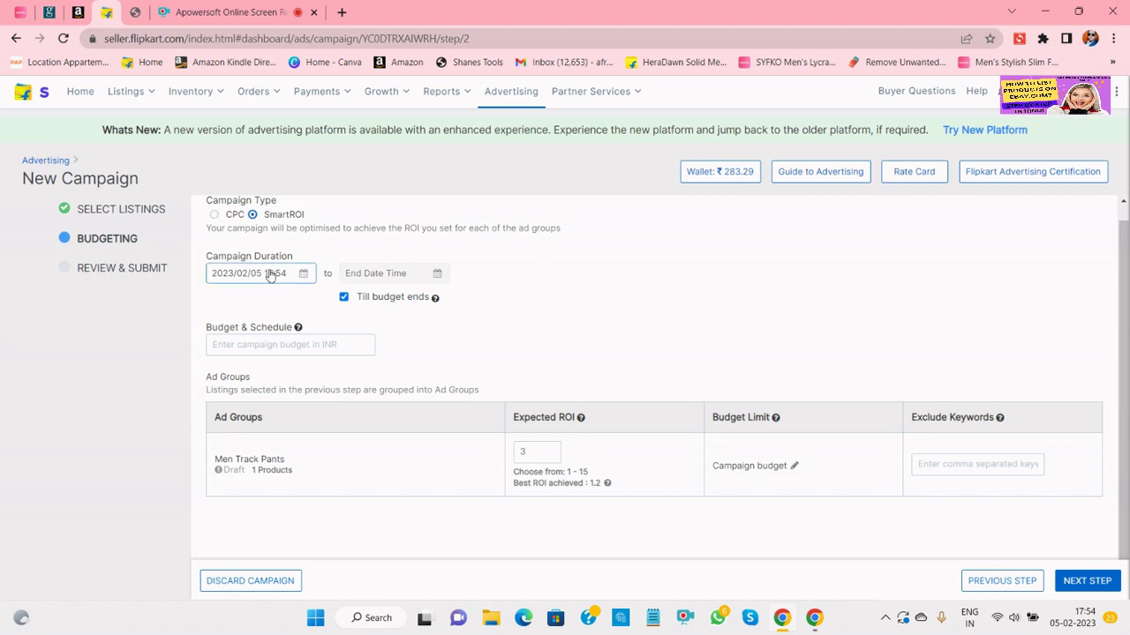
{"action": "scroll", "coordinate": [274, 277], "scroll_direction": "up", "scroll_amount": 1}
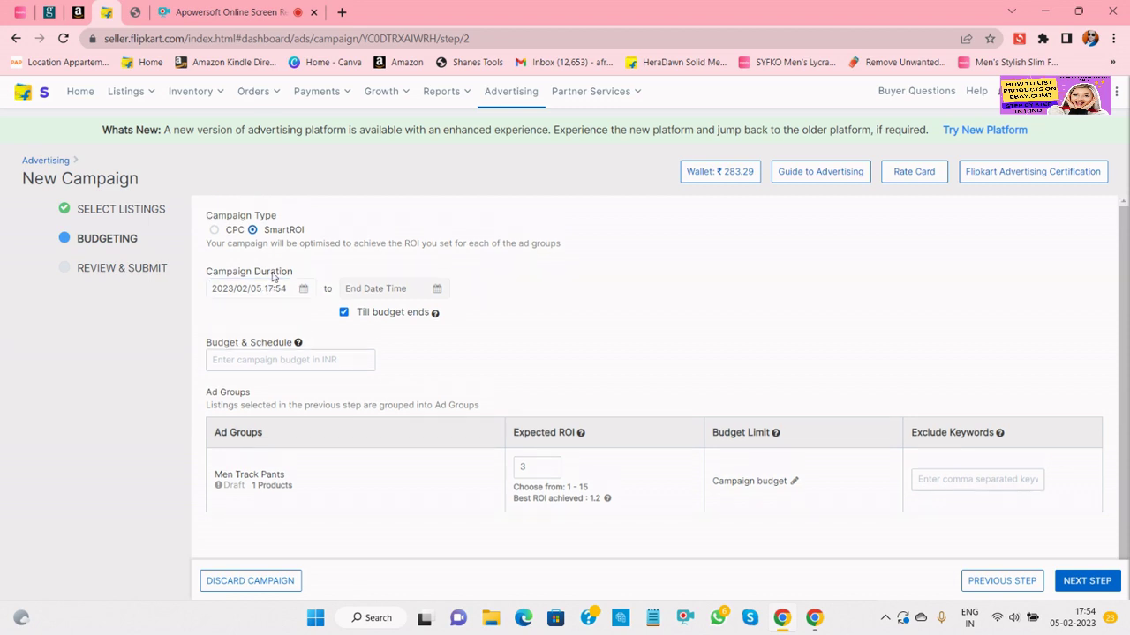
{"action": "left_click", "coordinate": [228, 234]}
{"action": "left_click", "coordinate": [253, 230]}
{"action": "scroll", "coordinate": [269, 265], "scroll_direction": "down", "scroll_amount": 1}
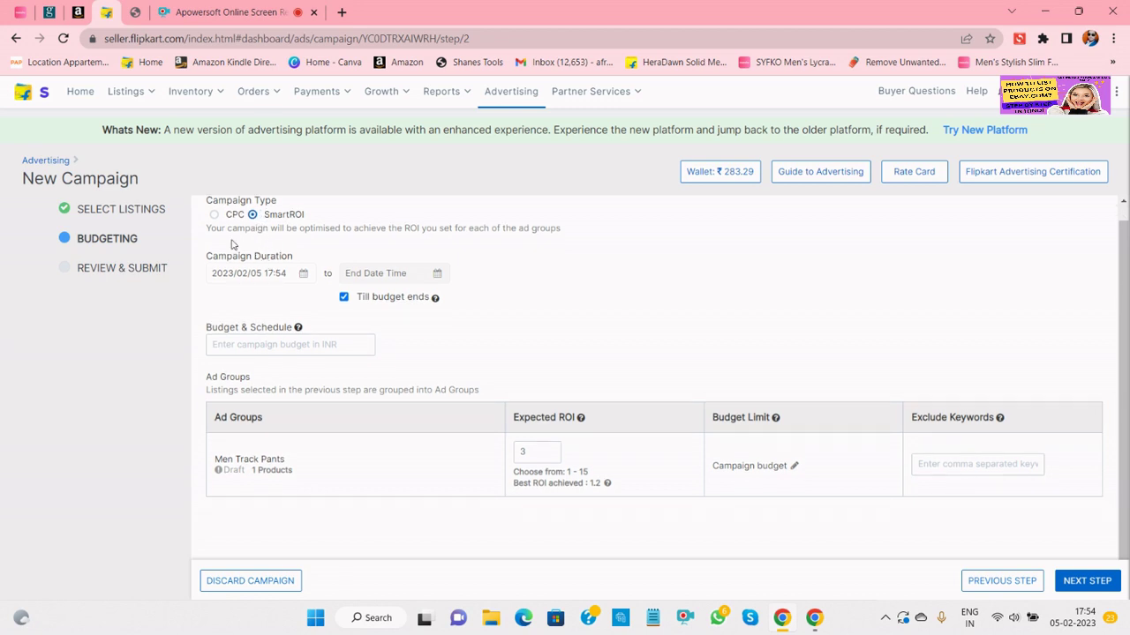
{"action": "left_click", "coordinate": [214, 216]}
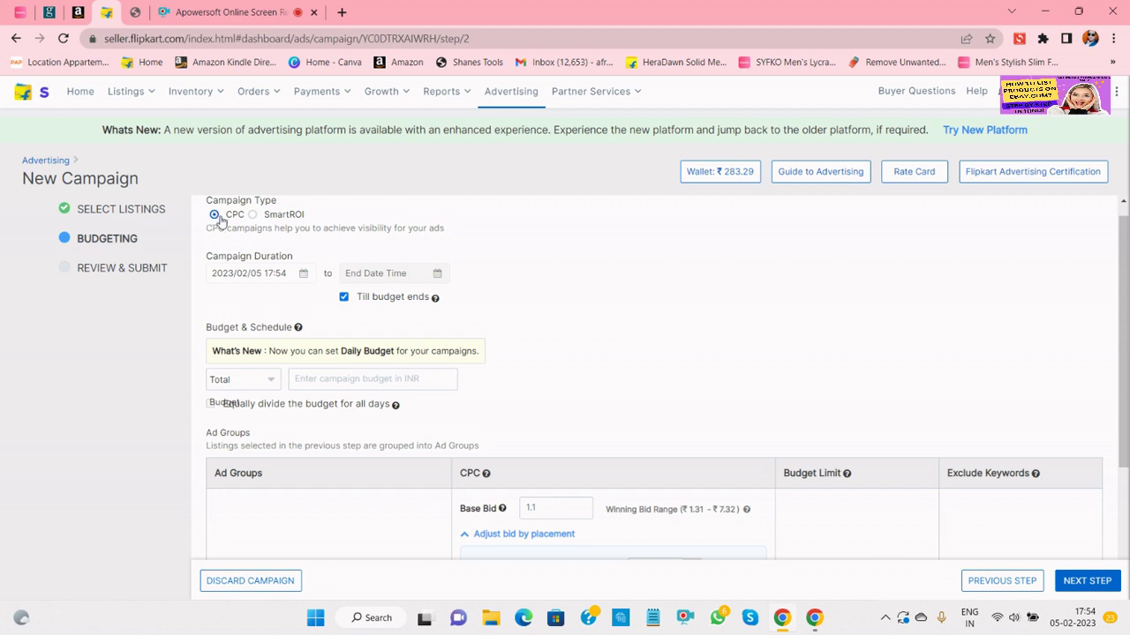
Step: Keep the campaign's start date, turn off Till budget ends, and set the end date to 2023/02/07 00:00
{"action": "left_click", "coordinate": [262, 276]}
{"action": "left_click", "coordinate": [429, 474]}
{"action": "left_click", "coordinate": [345, 298]}
{"action": "left_click", "coordinate": [376, 275]}
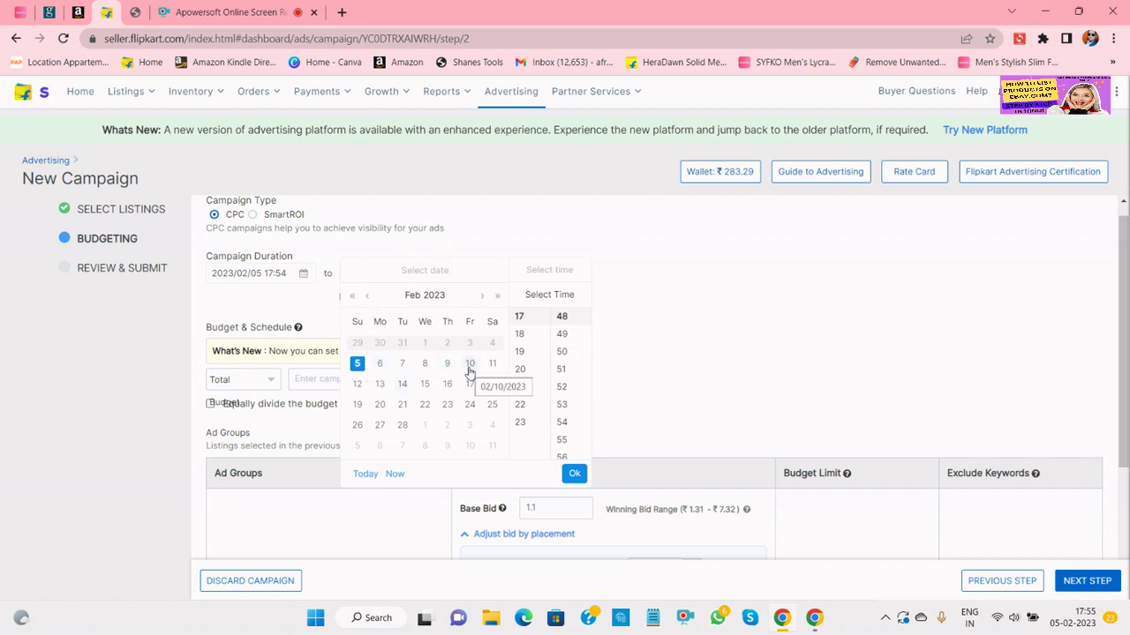
{"action": "left_click", "coordinate": [402, 364]}
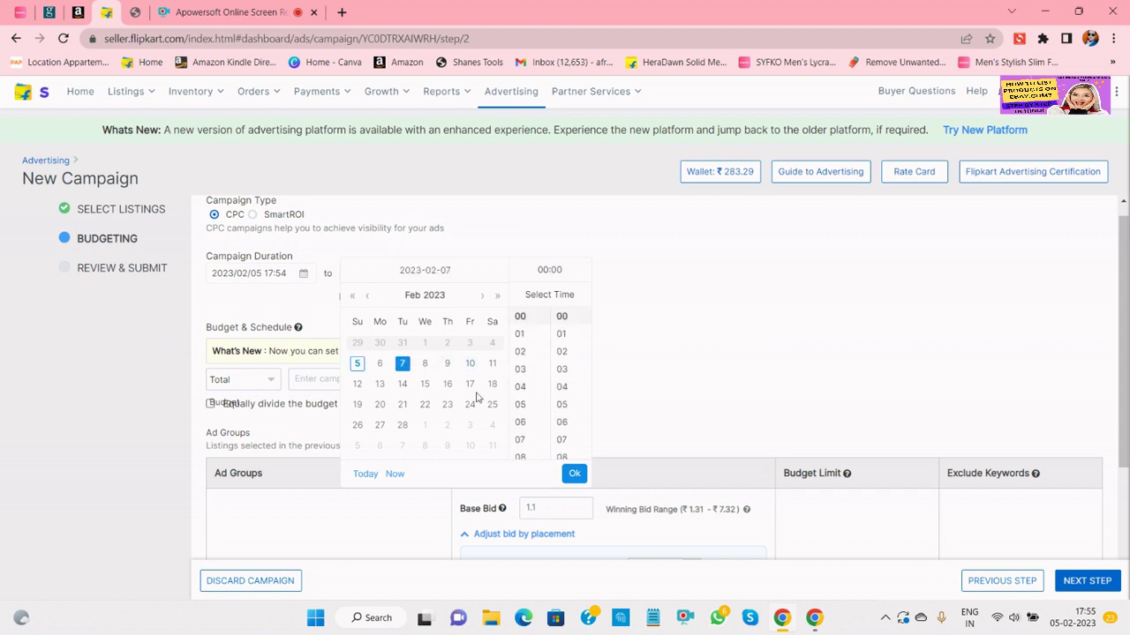
{"action": "left_click", "coordinate": [574, 475]}
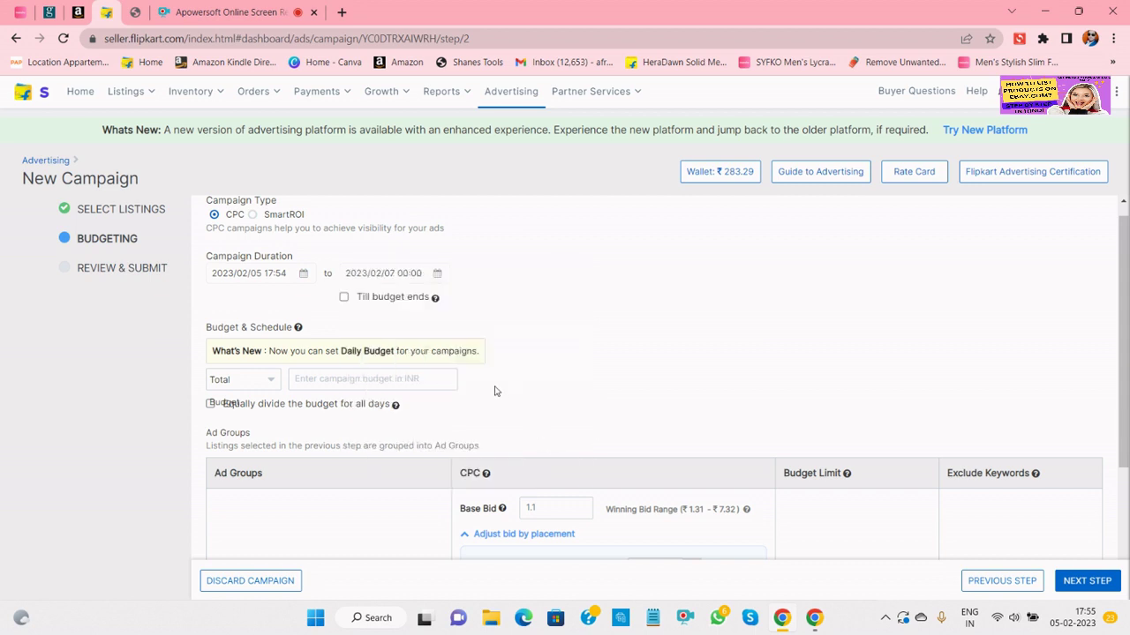
Step: Try the Daily Budget type and a Total Budget of 1000 INR for the campaign
{"action": "scroll", "coordinate": [494, 391], "scroll_direction": "down", "scroll_amount": 1}
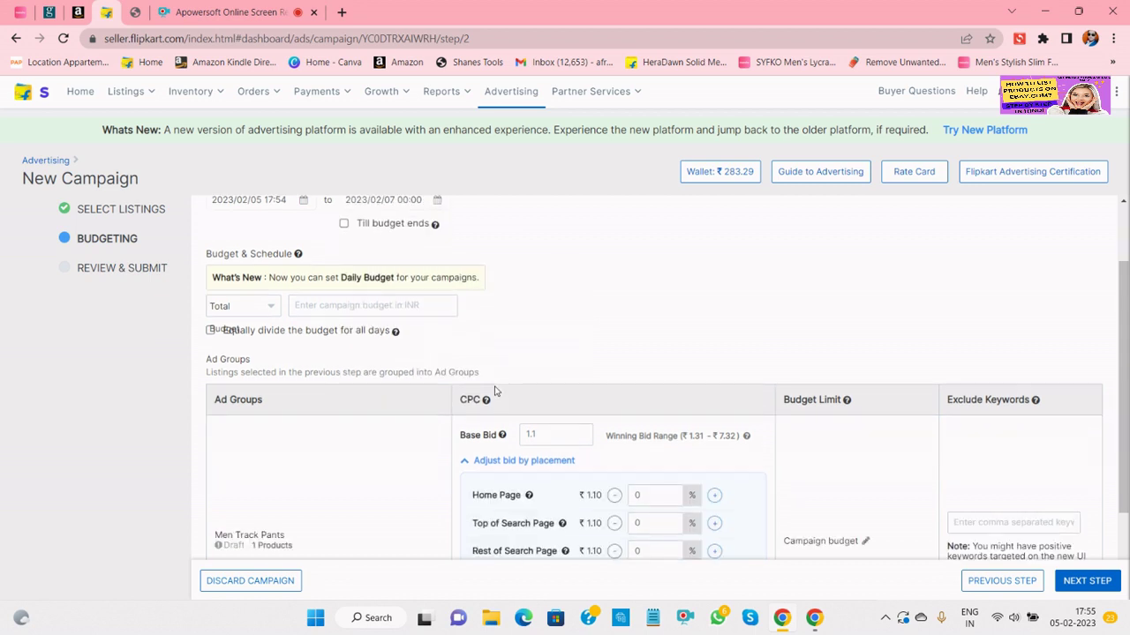
{"action": "left_click", "coordinate": [260, 313]}
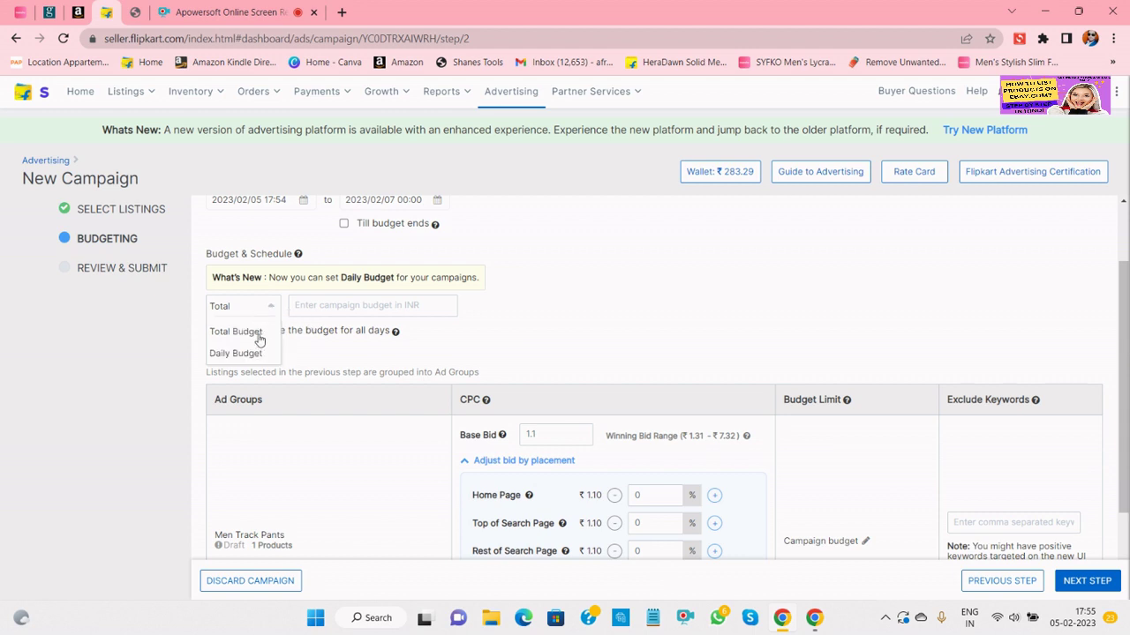
{"action": "left_click", "coordinate": [258, 353]}
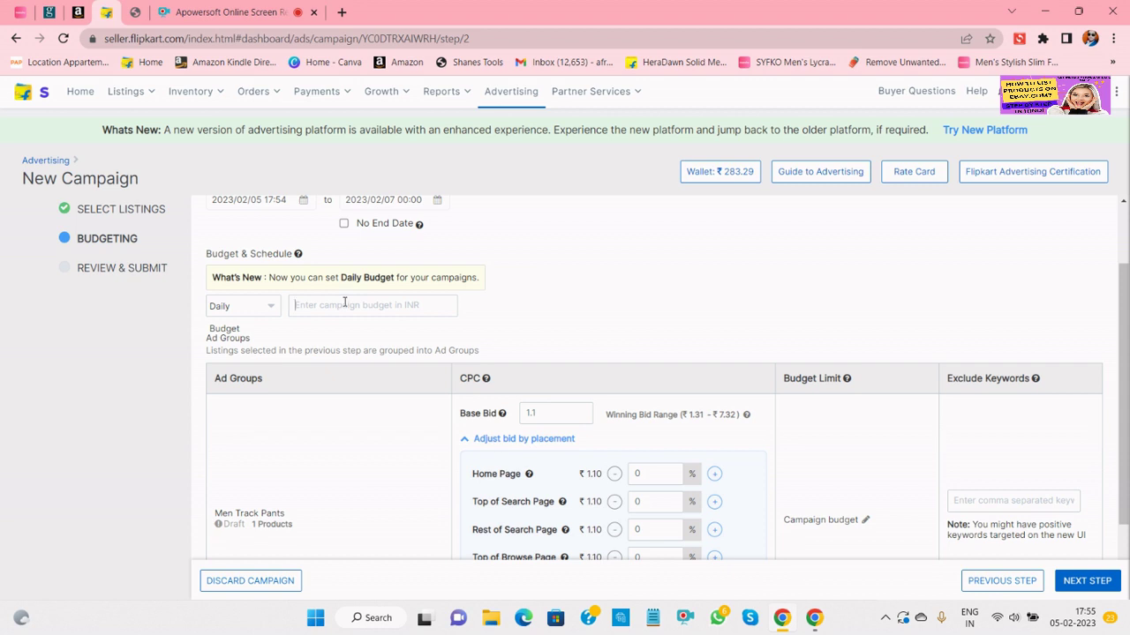
{"action": "type", "text": "3"}
{"action": "key", "text": "BackSpace"}
{"action": "left_click", "coordinate": [257, 309]}
{"action": "left_click", "coordinate": [251, 333]}
{"action": "left_click", "coordinate": [344, 304]}
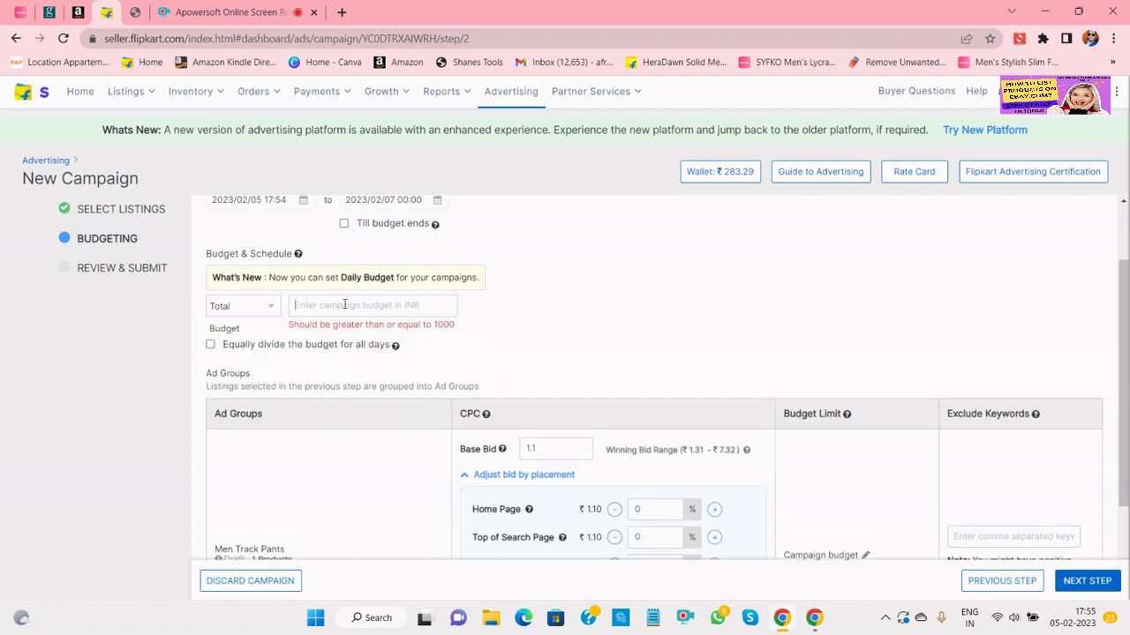
{"action": "type", "text": "1000"}
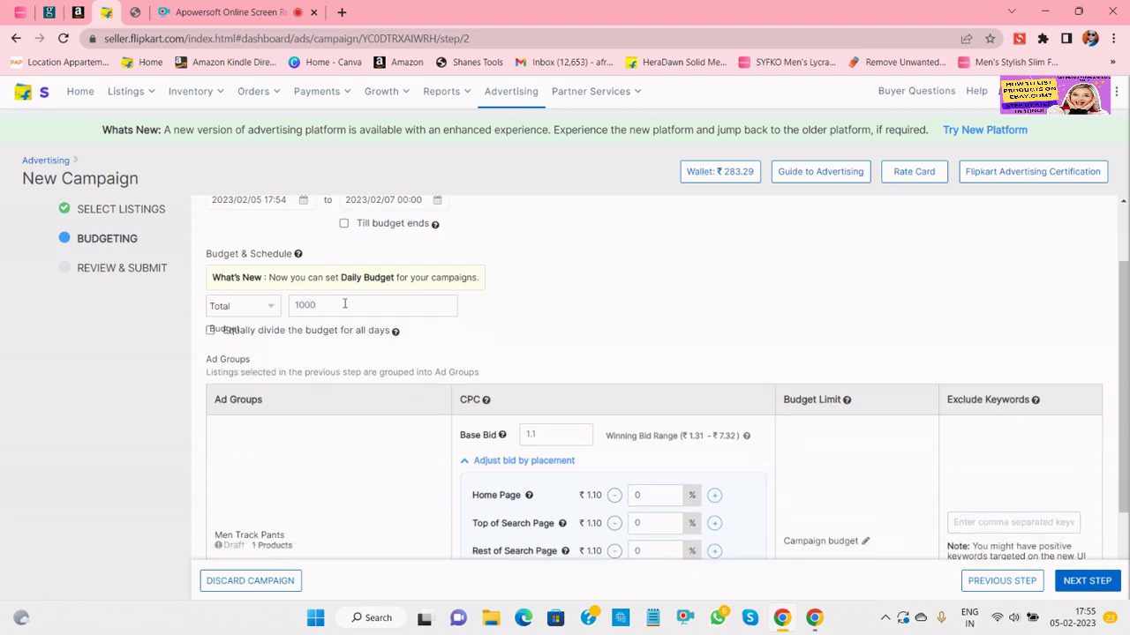
Step: Change the budget type to Daily Budget and set the amount to 300 INR
{"action": "left_click", "coordinate": [256, 312]}
{"action": "left_click", "coordinate": [245, 348]}
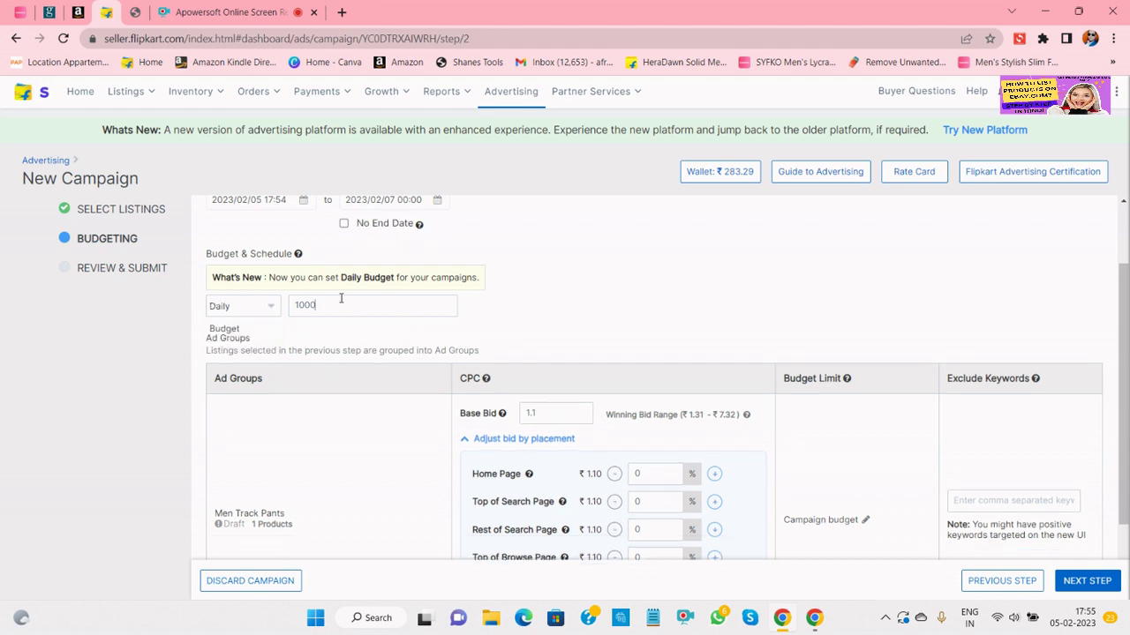
{"action": "key", "text": "BackSpace"}
{"action": "key", "text": "BackSpace"}
{"action": "key", "text": "BackSpace"}
{"action": "key", "text": "BackSpace"}
{"action": "type", "text": "300"}
Step: Look over the ad group's bid and duration settings, and continue to the Review & Submit stage
{"action": "scroll", "coordinate": [477, 353], "scroll_direction": "down", "scroll_amount": 2}
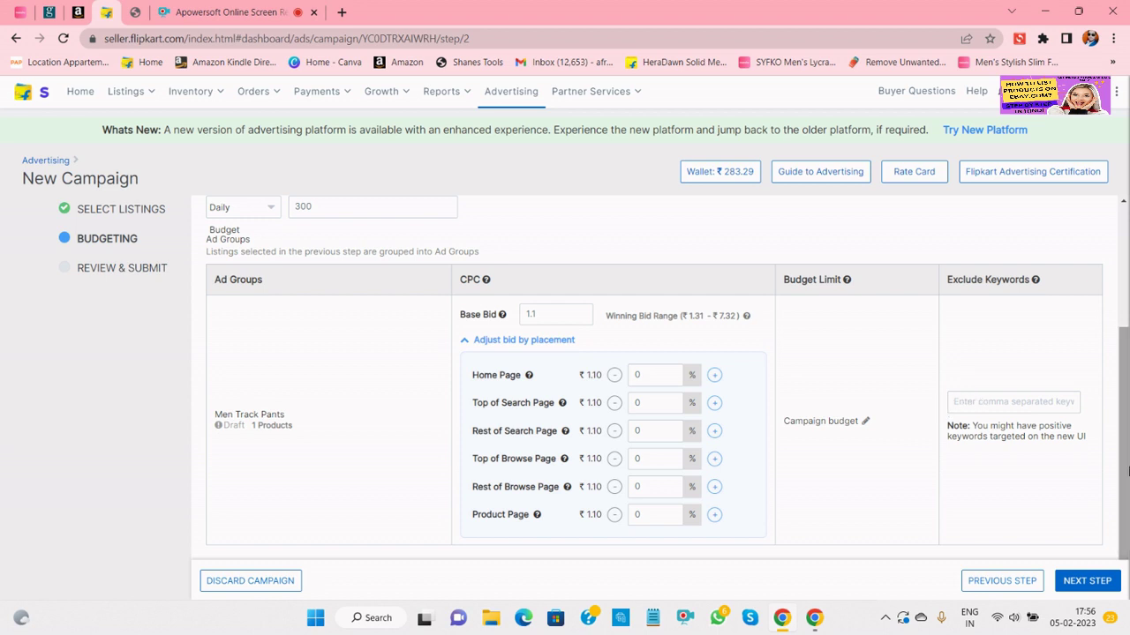
{"action": "left_click_drag", "start_coordinate": [1123, 464], "coordinate": [1123, 462]}
{"action": "scroll", "coordinate": [1123, 462], "scroll_direction": "up", "scroll_amount": 2}
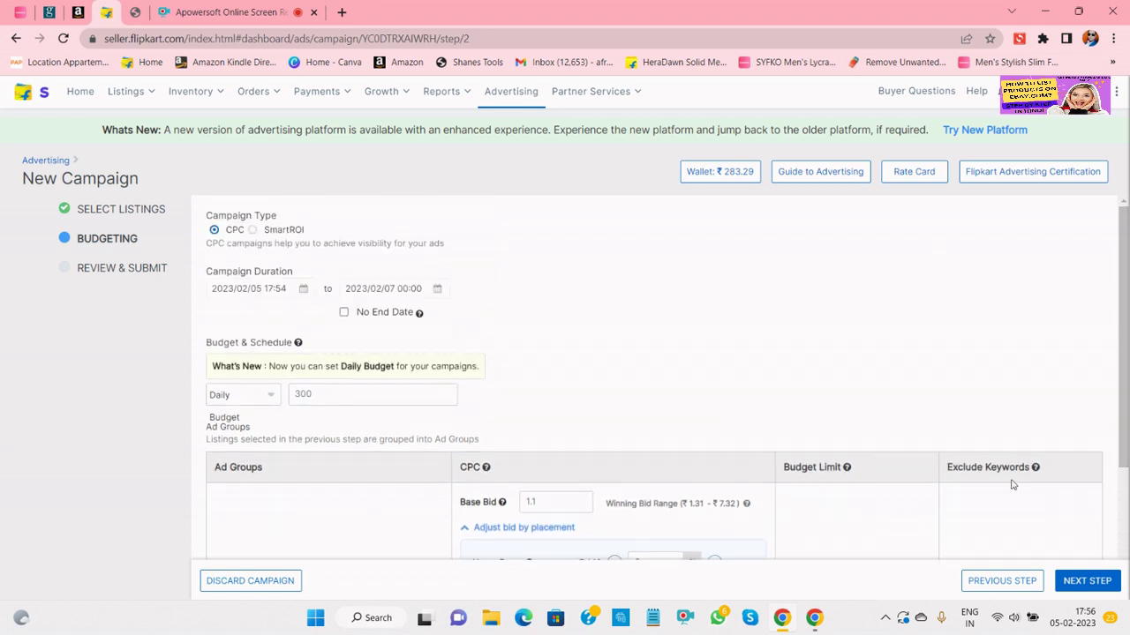
{"action": "left_click", "coordinate": [1088, 583]}
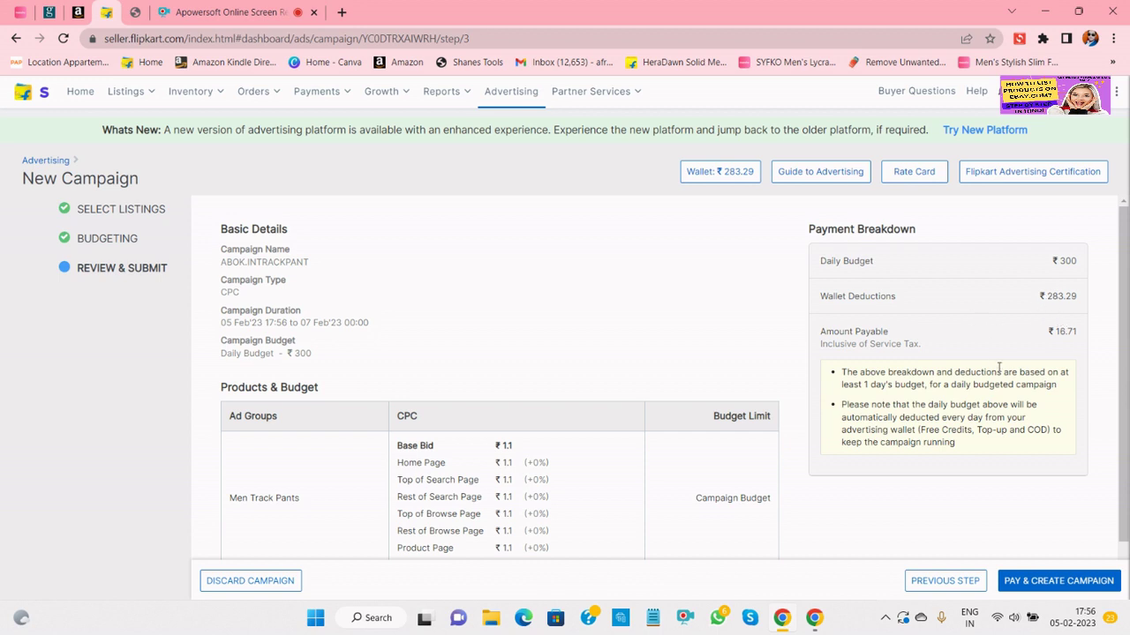
Step: Review the campaign's basic details, its products and placement bids, and the payment breakdown
{"action": "scroll", "coordinate": [1034, 349], "scroll_direction": "down", "scroll_amount": 1}
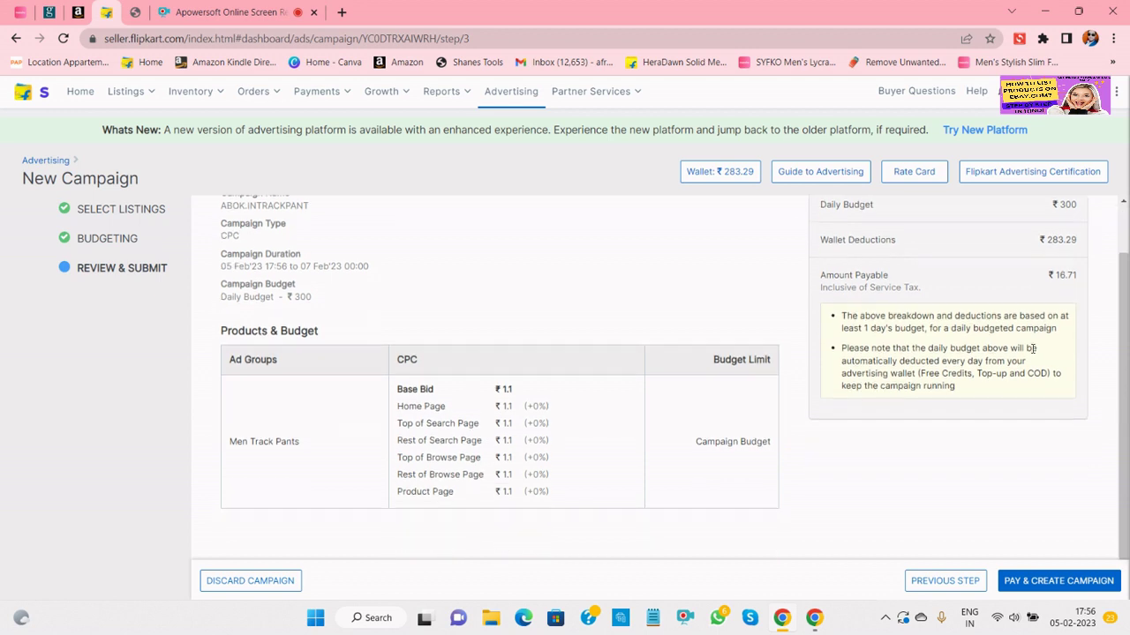
{"action": "scroll", "coordinate": [833, 431], "scroll_direction": "up", "scroll_amount": 1}
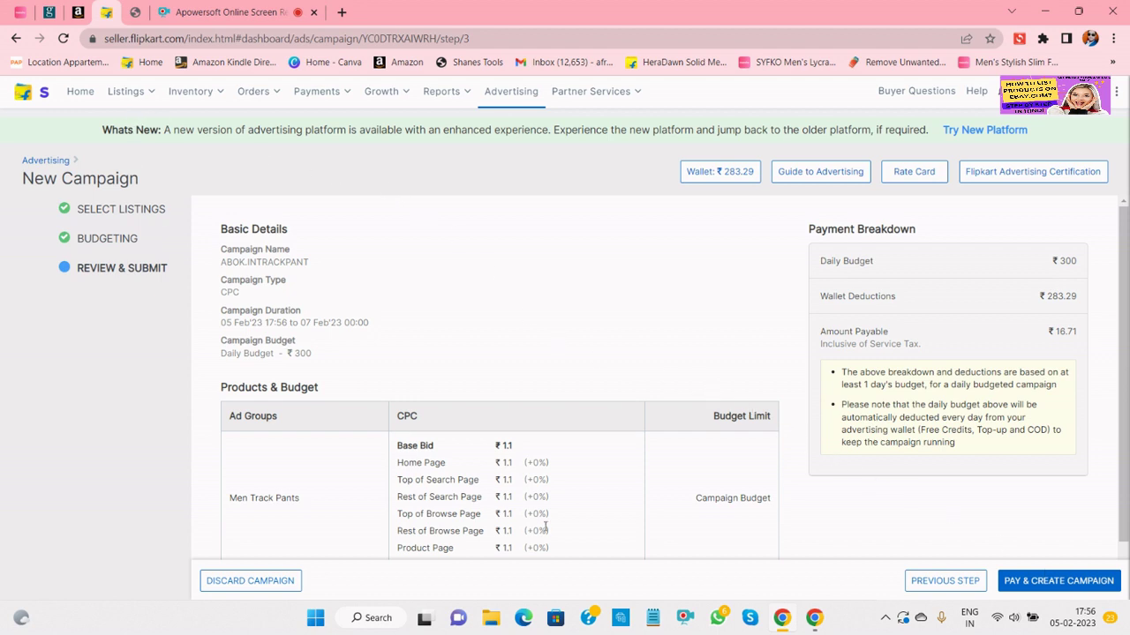
{"action": "scroll", "coordinate": [546, 526], "scroll_direction": "down", "scroll_amount": 1}
{"action": "scroll", "coordinate": [543, 533], "scroll_direction": "up", "scroll_amount": 1}
{"action": "scroll", "coordinate": [729, 318], "scroll_direction": "down", "scroll_amount": 1}
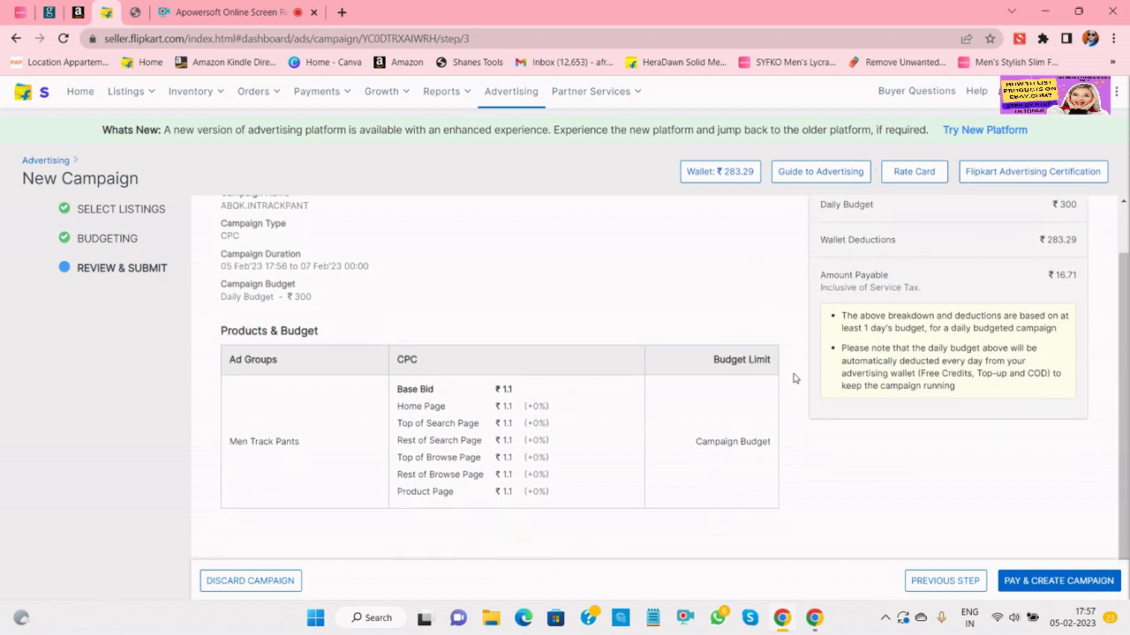